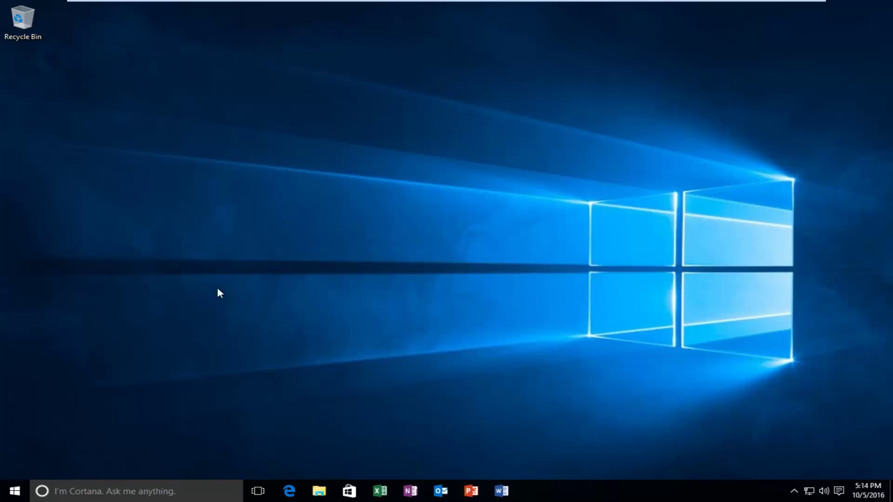
Search the Start menu for 'device manager' and choose the Device Manager result.
{"action": "left_click", "coordinate": [9, 495]}
{"action": "type", "text": "device"}
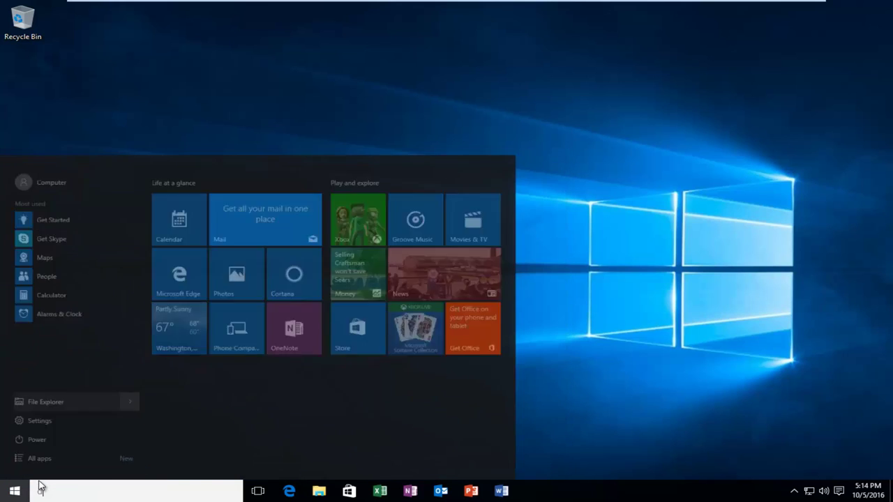
{"action": "type", "text": " manager"}
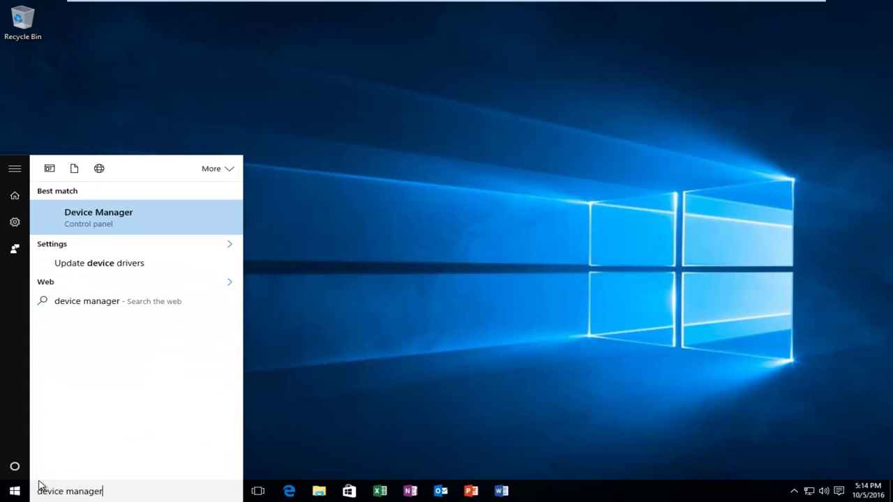
{"action": "left_click", "coordinate": [111, 217]}
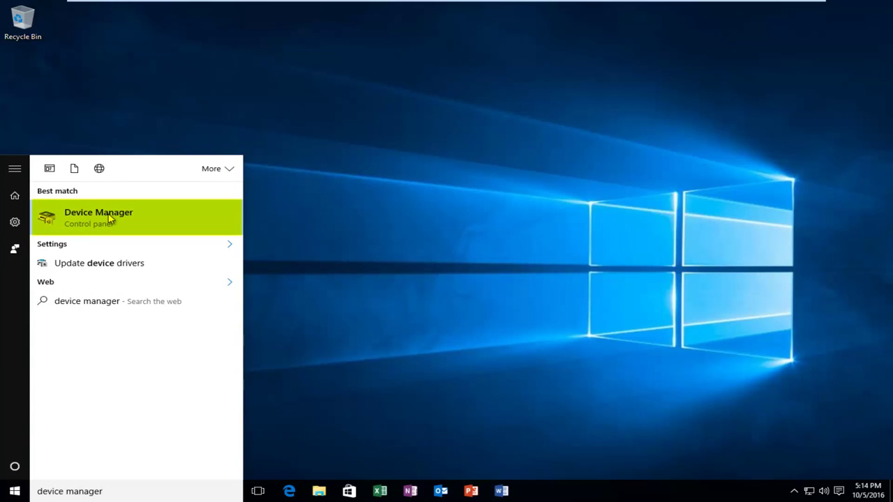
Open Device Manager, expand Display adapters and right-click the VMware SVGA 3D adapter.
{"action": "left_click", "coordinate": [110, 219]}
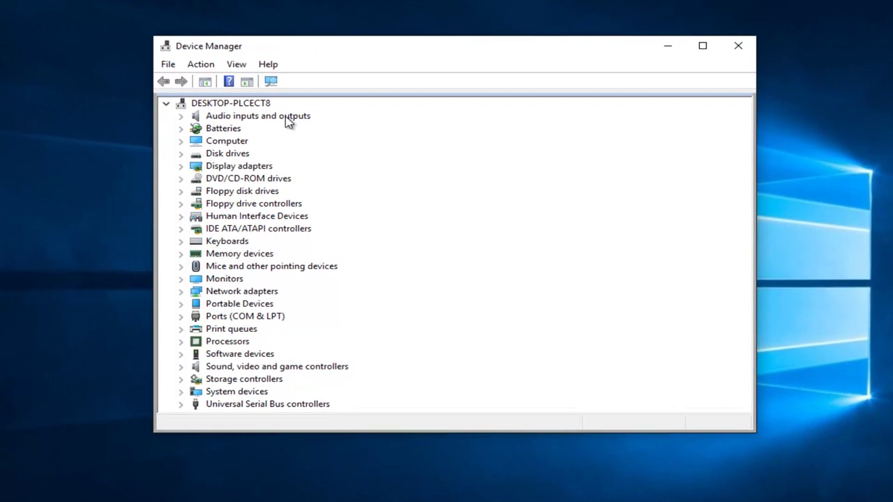
{"action": "left_click", "coordinate": [181, 170]}
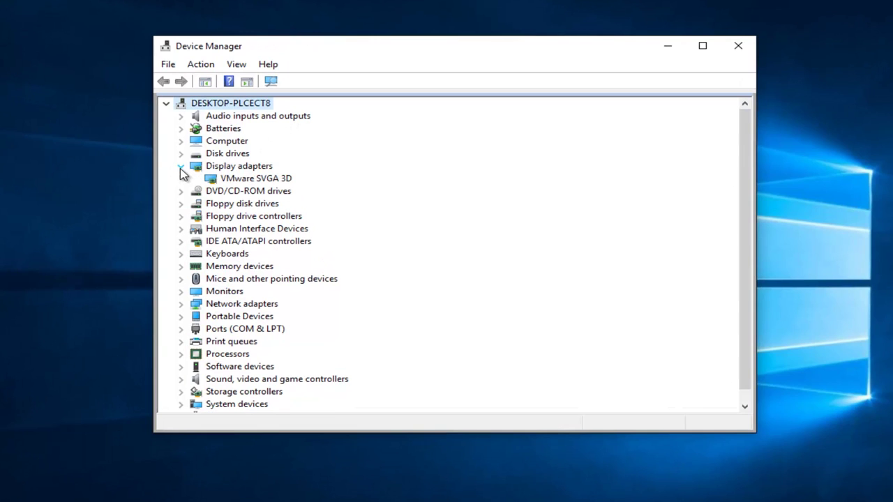
{"action": "left_click", "coordinate": [259, 179]}
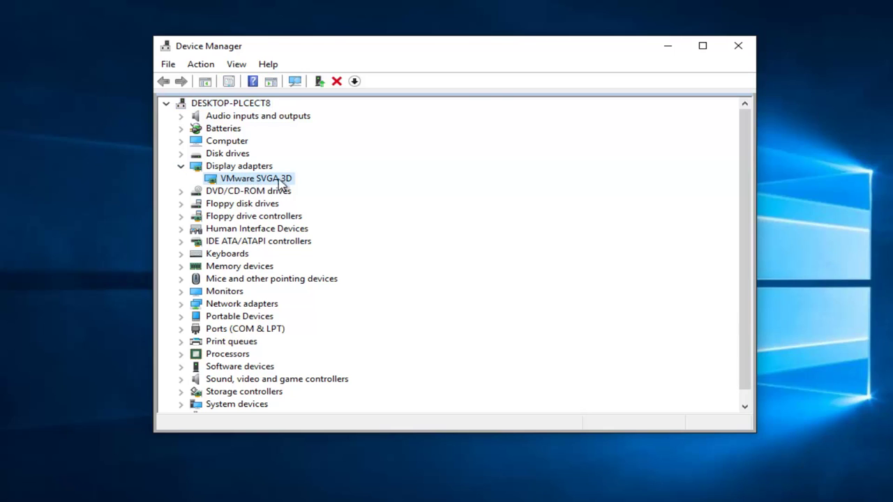
{"action": "right_click", "coordinate": [232, 184]}
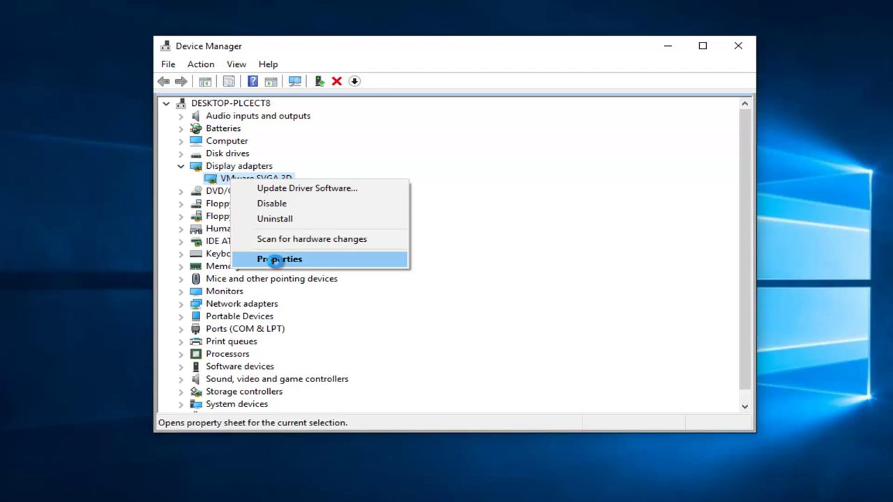
Open the VMware SVGA 3D properties, check driver version 8.15.1.32, and start Update Driver.
{"action": "left_click", "coordinate": [275, 262]}
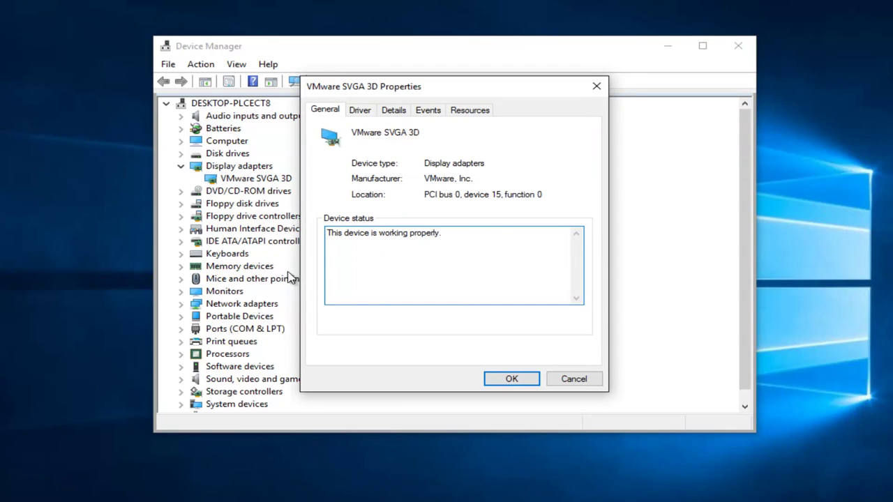
{"action": "left_click", "coordinate": [360, 112]}
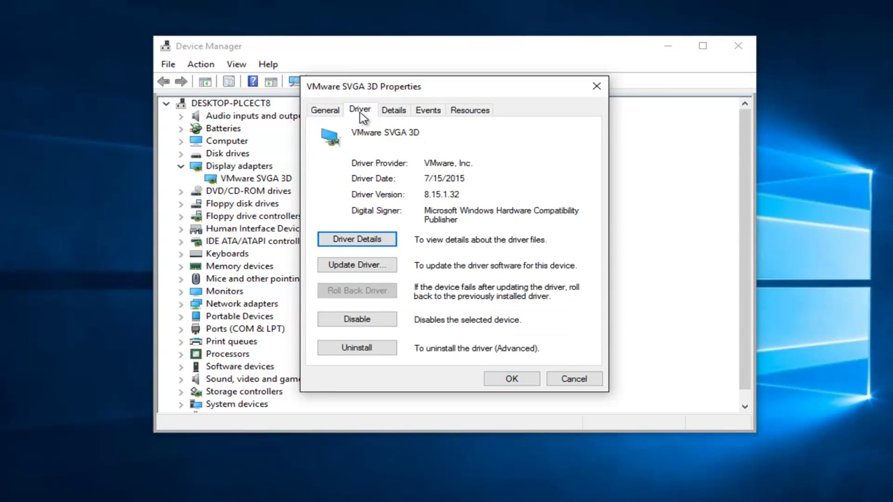
{"action": "left_click", "coordinate": [363, 266]}
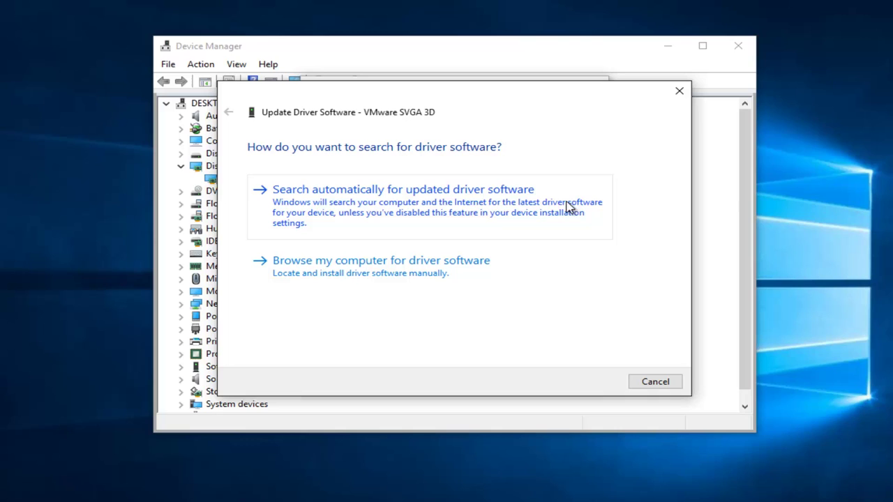
Search automatically for a newer VMware SVGA 3D driver, then cancel and close Device Manager.
{"action": "left_click", "coordinate": [319, 202]}
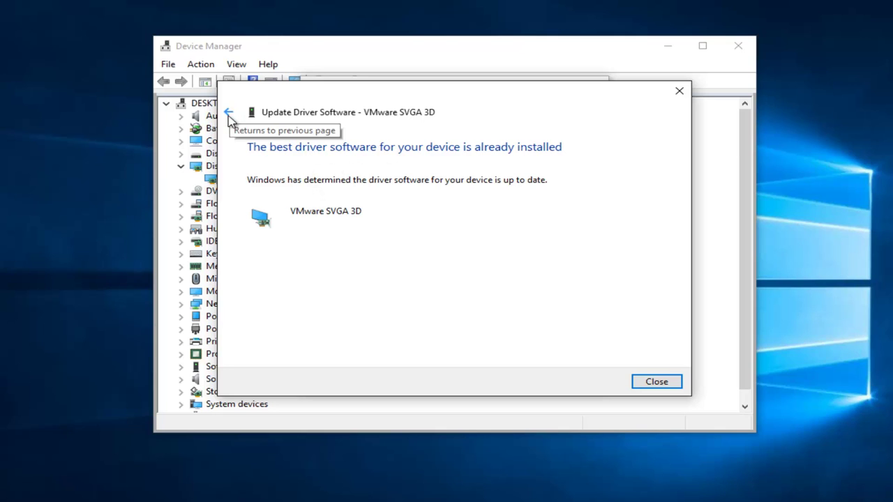
{"action": "left_click", "coordinate": [230, 116]}
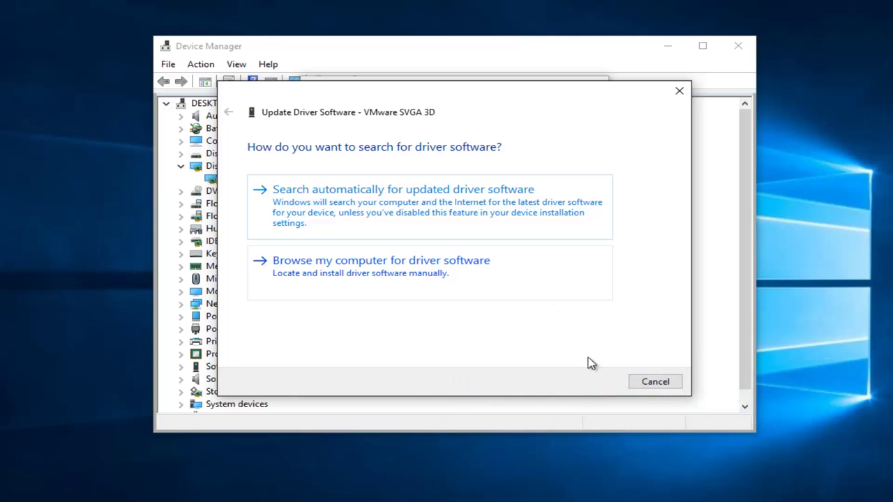
{"action": "left_click", "coordinate": [657, 386]}
{"action": "left_click", "coordinate": [596, 89]}
{"action": "left_click", "coordinate": [736, 48]}
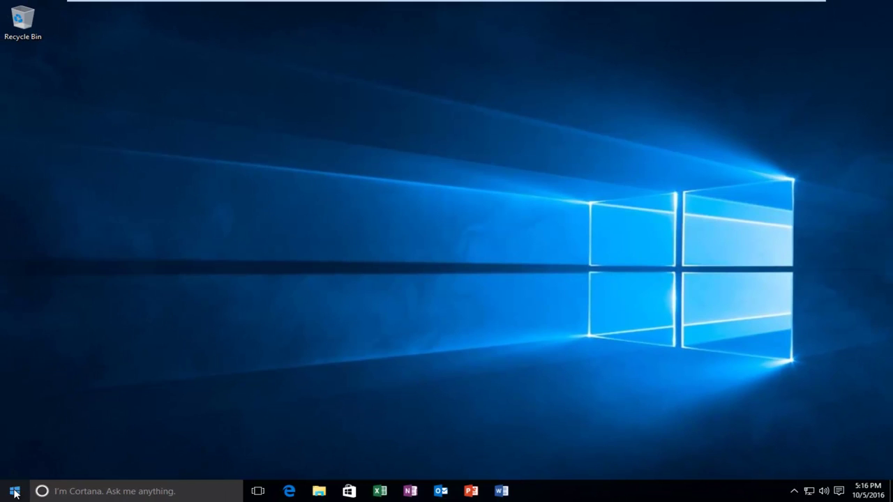
Launch Command Prompt (Admin) from the Start button's quick menu and approve the UAC prompt.
{"action": "right_click", "coordinate": [14, 493]}
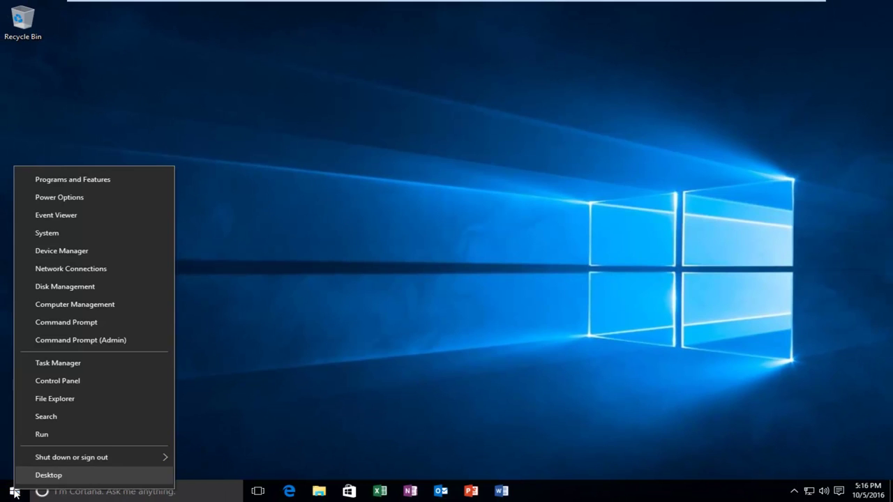
{"action": "left_click", "coordinate": [106, 339]}
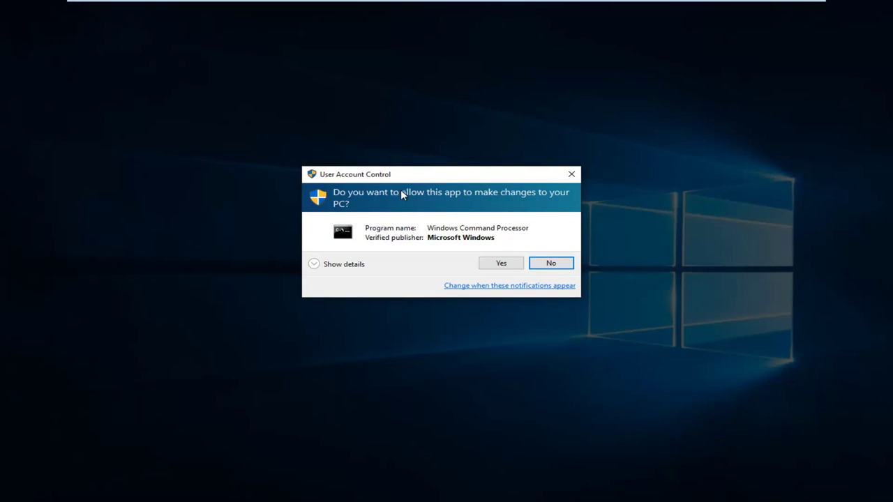
{"action": "left_click", "coordinate": [495, 263]}
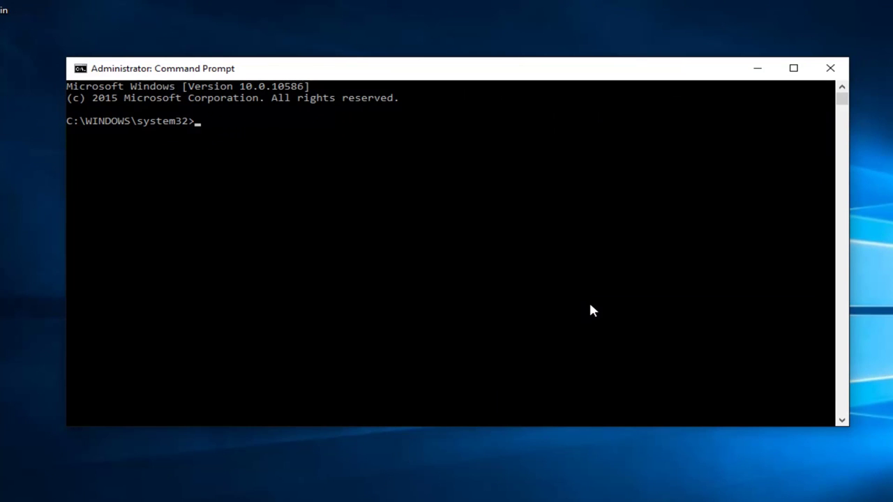
Run powercfg -h off to disable hibernation, then close the admin console.
{"action": "type", "text": "powercfg -h"}
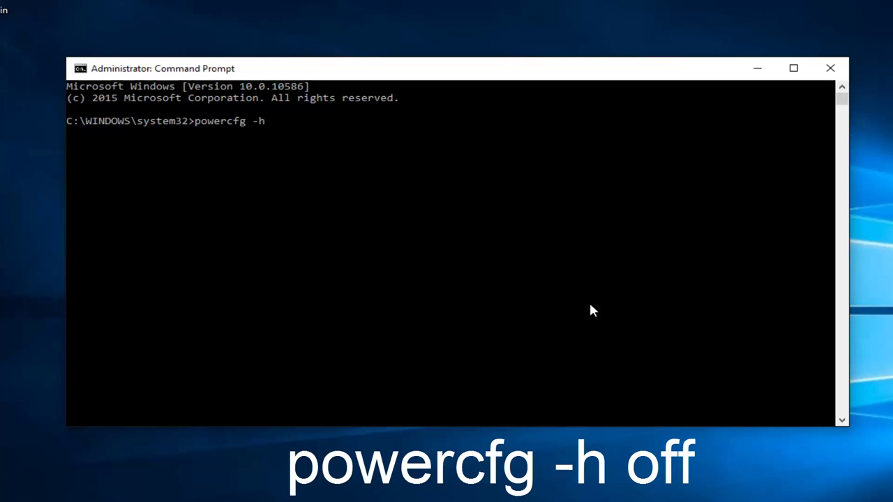
{"action": "type", "text": "off"}
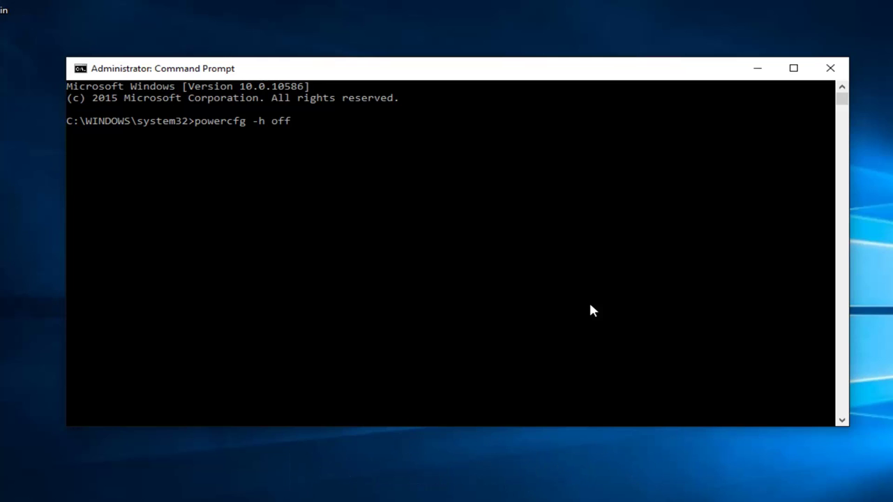
{"action": "key", "text": "Return"}
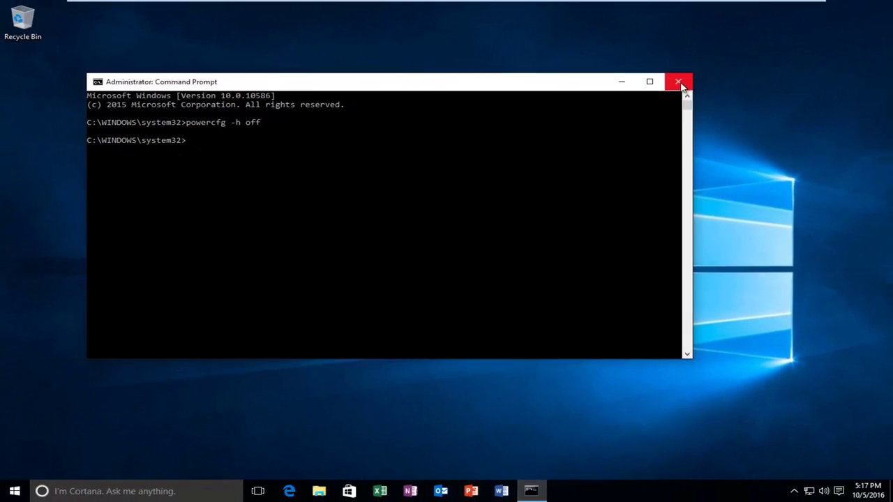
{"action": "left_click", "coordinate": [678, 82]}
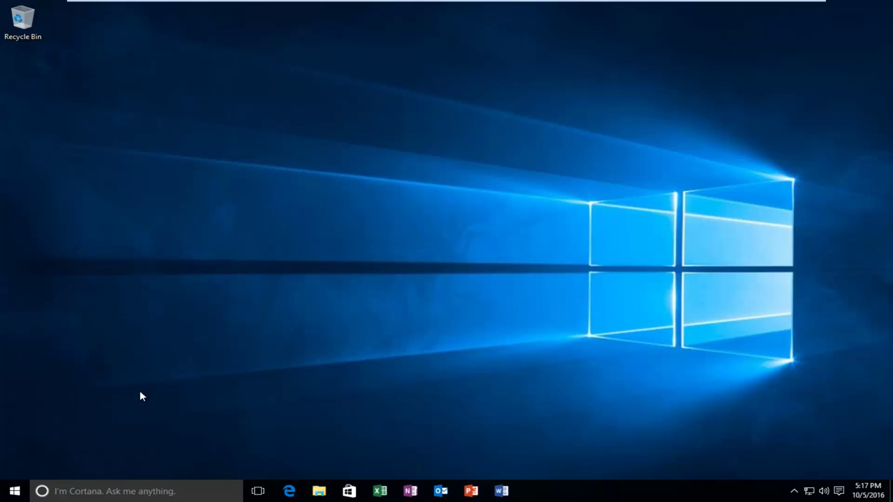
Open Power Options from the Start button's quick menu.
{"action": "right_click", "coordinate": [17, 494]}
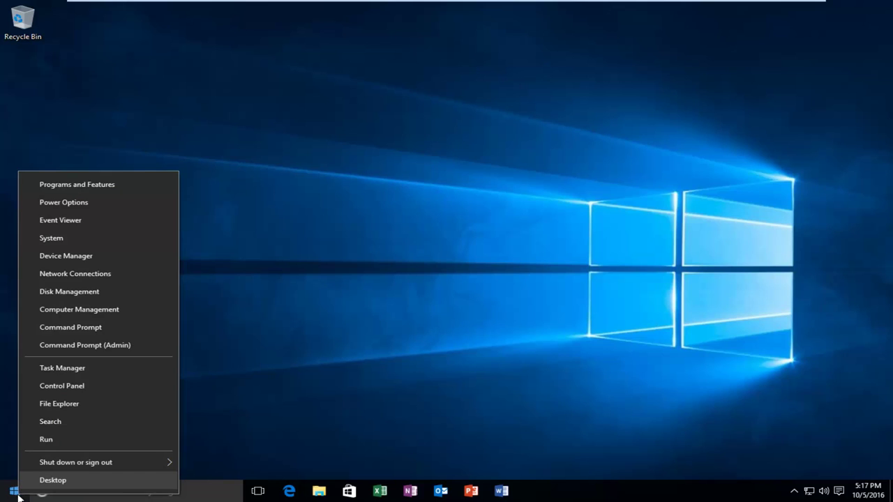
{"action": "left_click", "coordinate": [71, 204]}
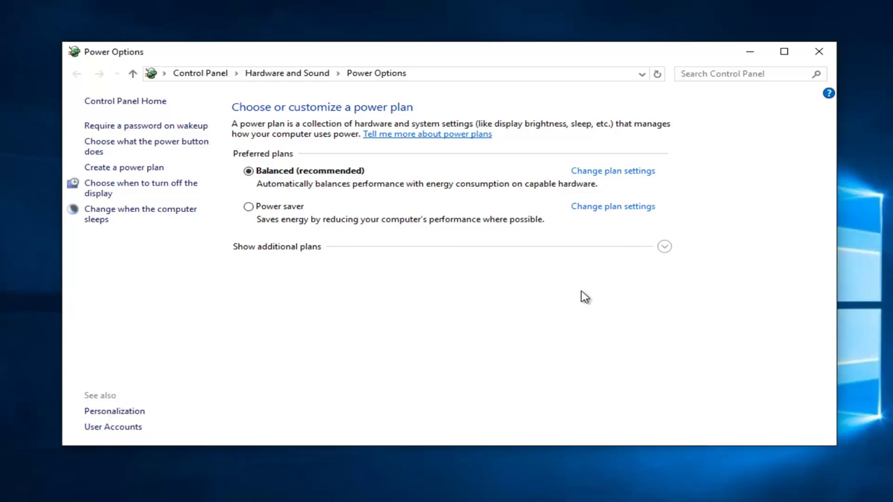
Open the Balanced plan's settings and its advanced power settings dialog.
{"action": "left_click", "coordinate": [602, 174]}
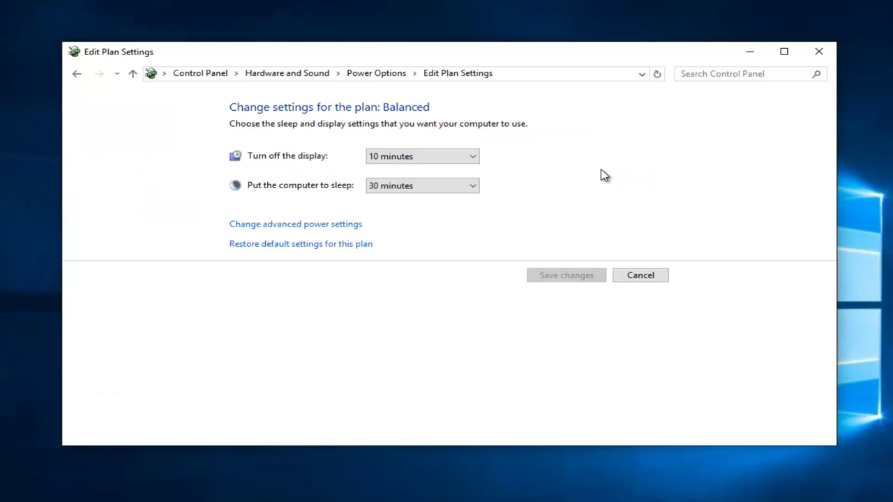
{"action": "left_click", "coordinate": [330, 233]}
Expand Wireless Adapter Settings and Power Saving Mode to show its Maximum Performance value.
{"action": "left_click_drag", "start_coordinate": [219, 95], "coordinate": [444, 90]}
{"action": "left_click", "coordinate": [341, 230]}
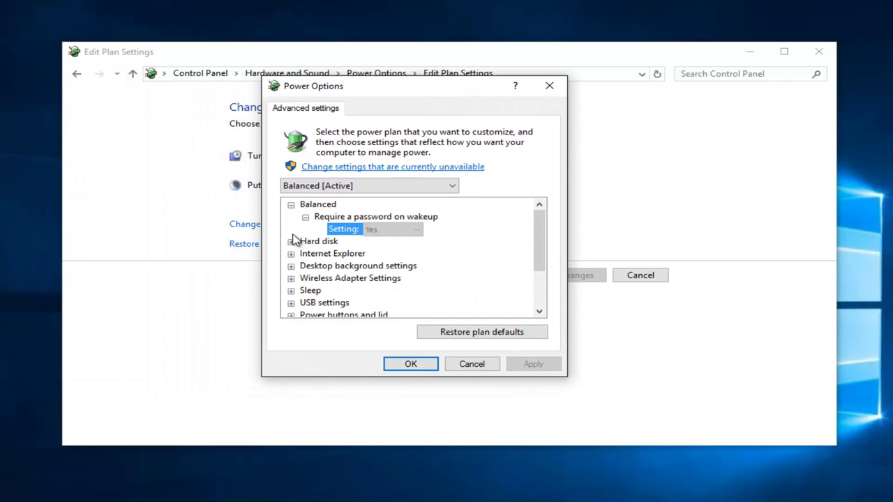
{"action": "scroll", "coordinate": [294, 247], "scroll_direction": "down", "scroll_amount": 1}
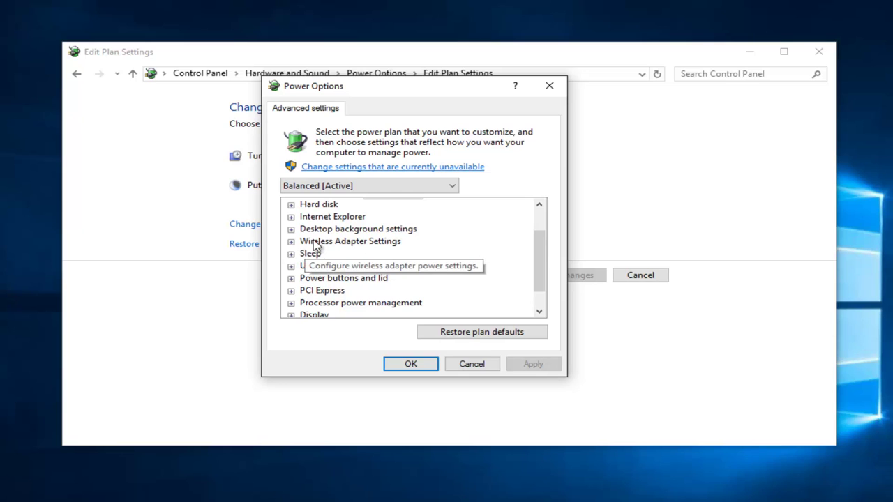
{"action": "left_click", "coordinate": [291, 242]}
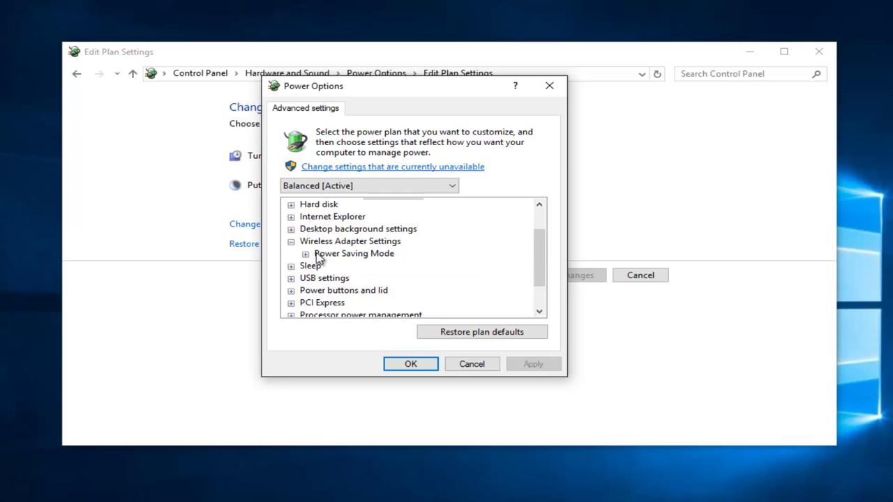
{"action": "left_click", "coordinate": [305, 254]}
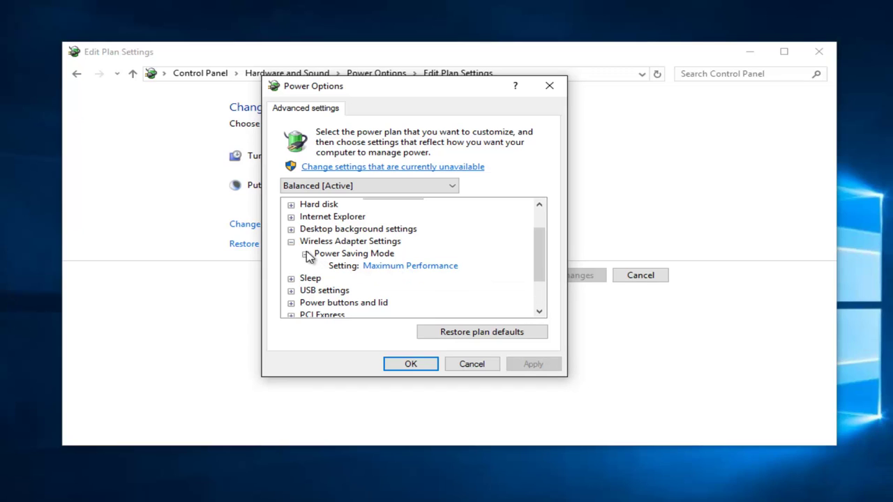
Change the wireless adapter's Power Saving Mode to Maximum Power Saving, then apply and confirm.
{"action": "left_click", "coordinate": [370, 268]}
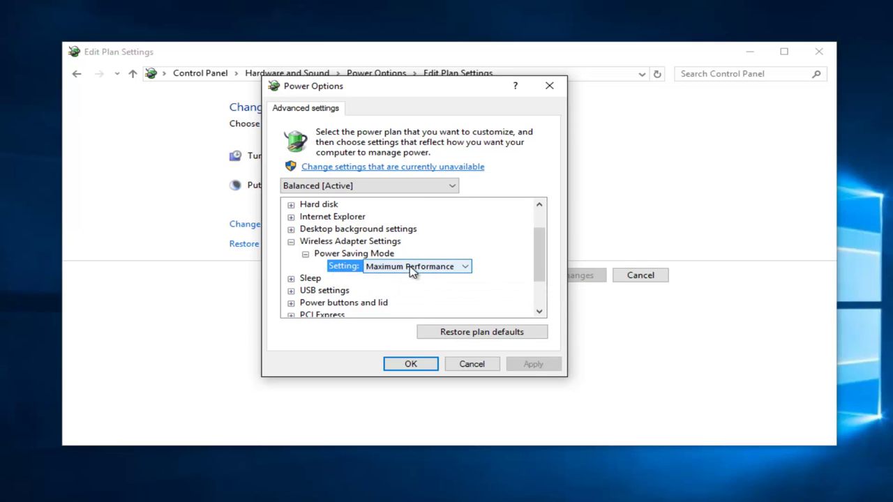
{"action": "left_click", "coordinate": [434, 269]}
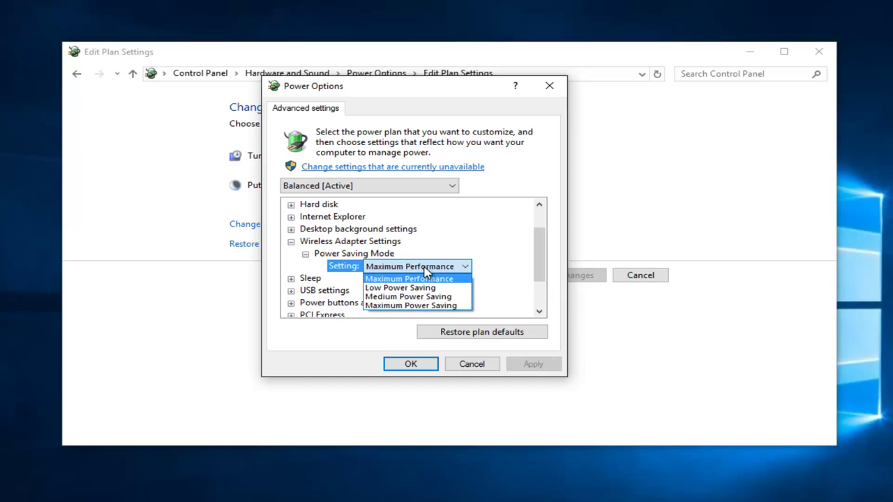
{"action": "left_click", "coordinate": [405, 279]}
{"action": "left_click", "coordinate": [399, 265]}
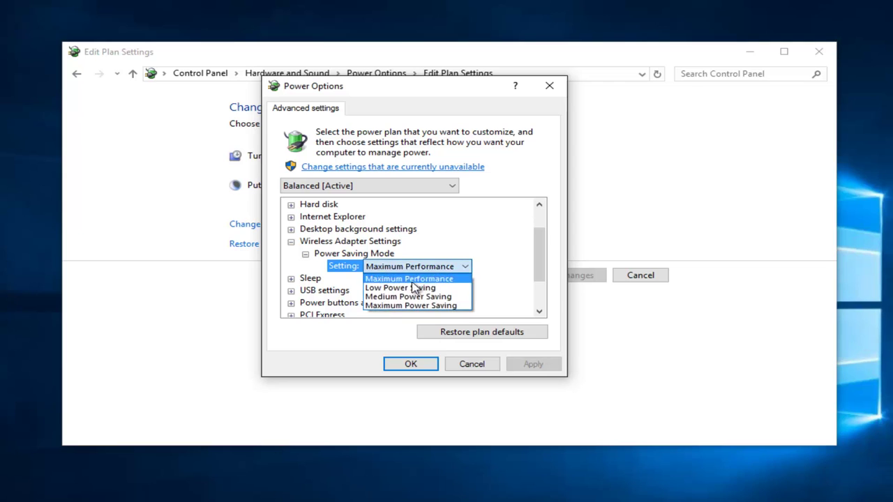
{"action": "left_click", "coordinate": [385, 308]}
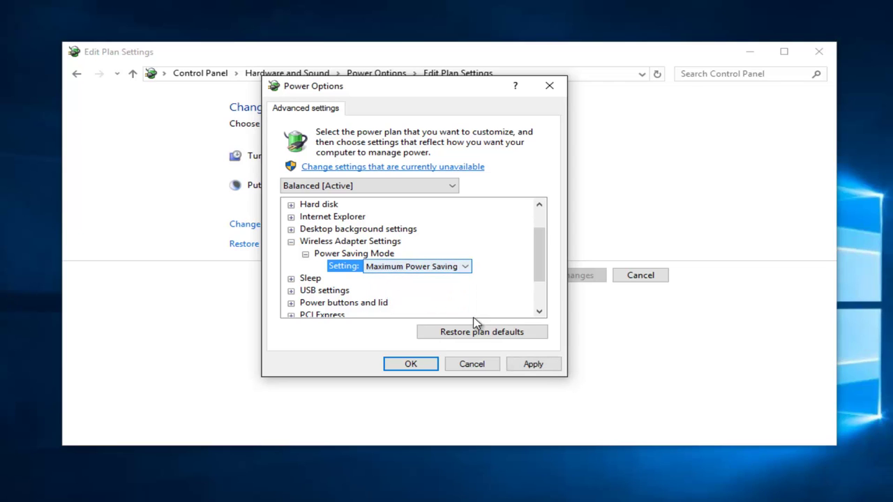
{"action": "left_click", "coordinate": [534, 364]}
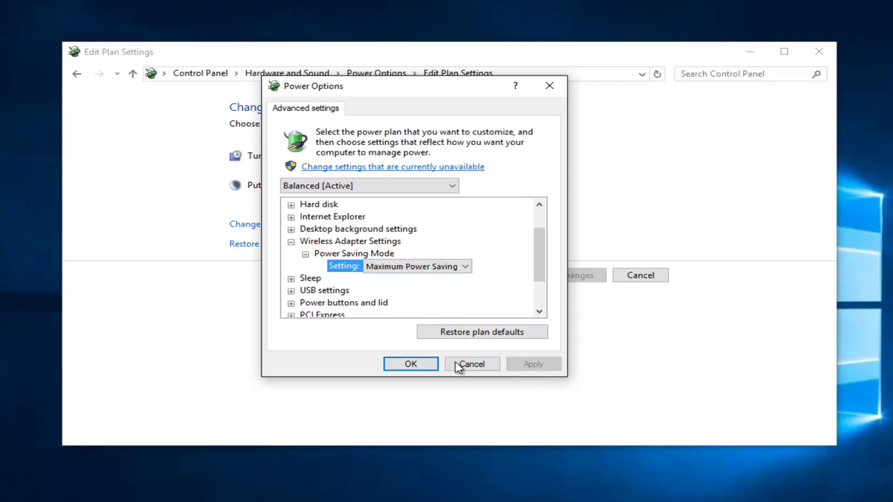
{"action": "left_click", "coordinate": [397, 364]}
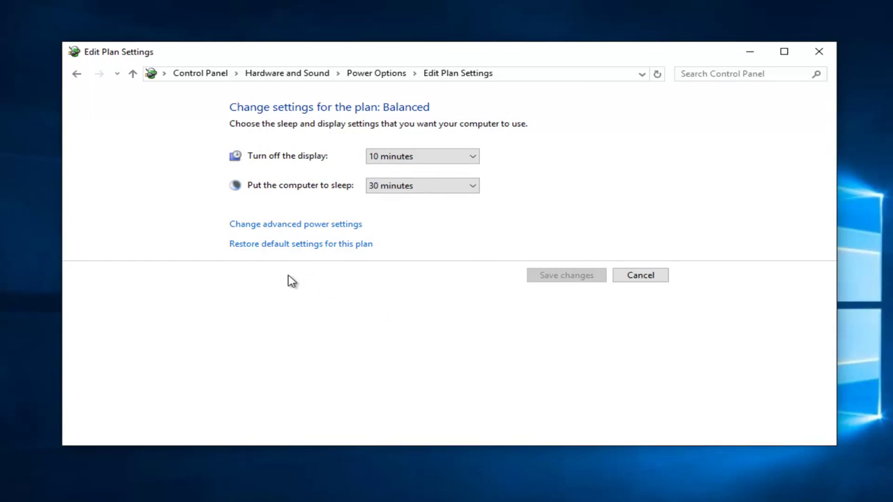